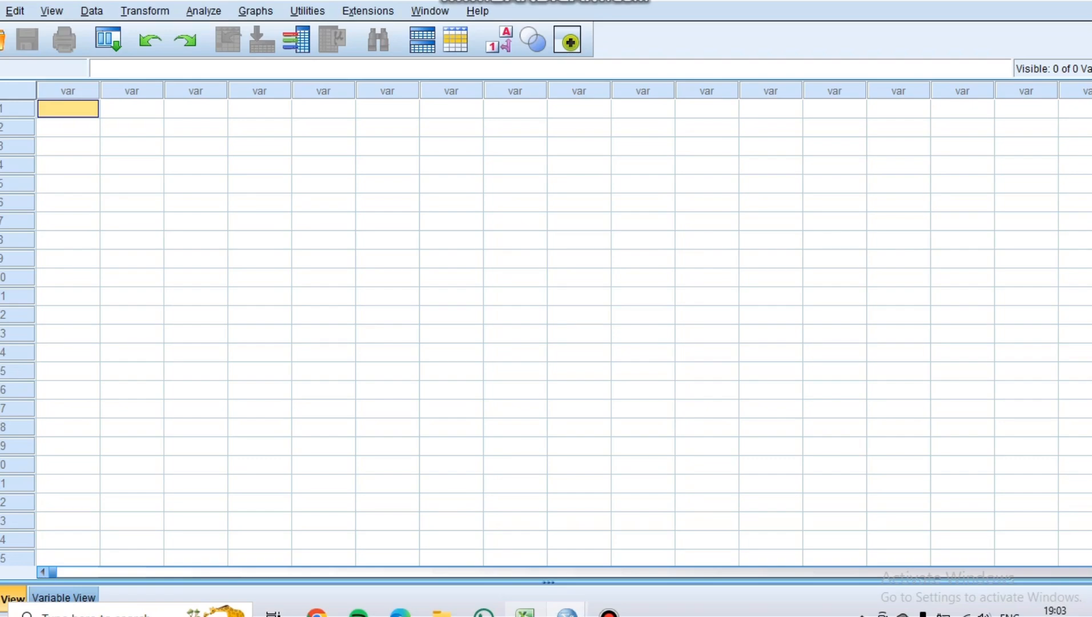
- Copy the full table from No to Sekolah C, all 50 rows, in Excel and paste it with variable names into the empty SPSS dataset
{"action": "mouse_move", "coordinate": [525, 611]}
{"action": "left_click", "coordinate": [542, 553]}
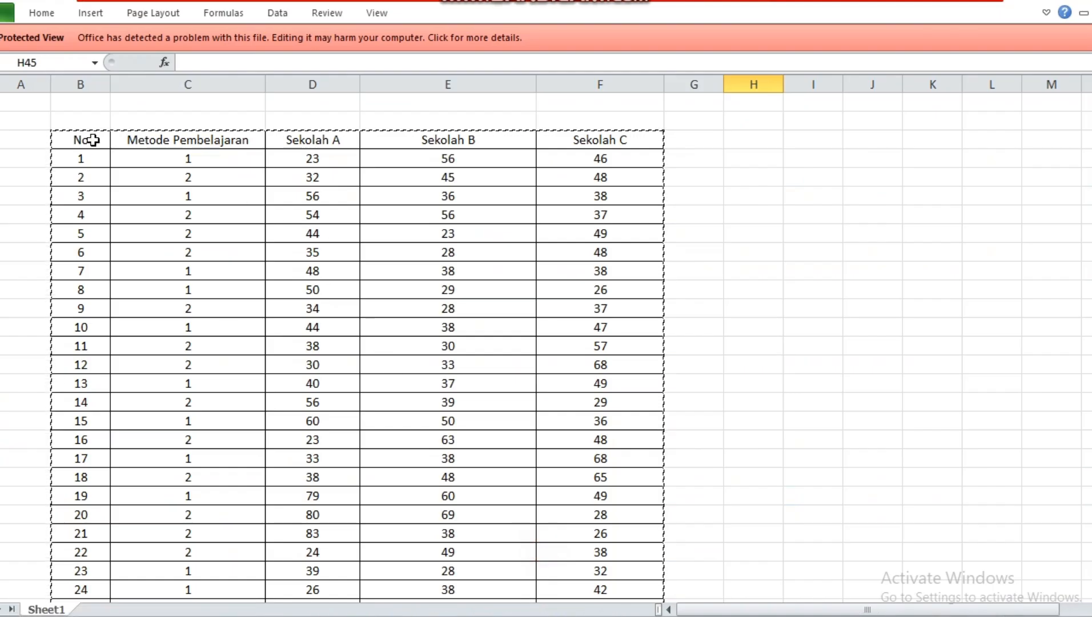
{"action": "left_click_drag", "start_coordinate": [93, 140], "coordinate": [593, 573]}
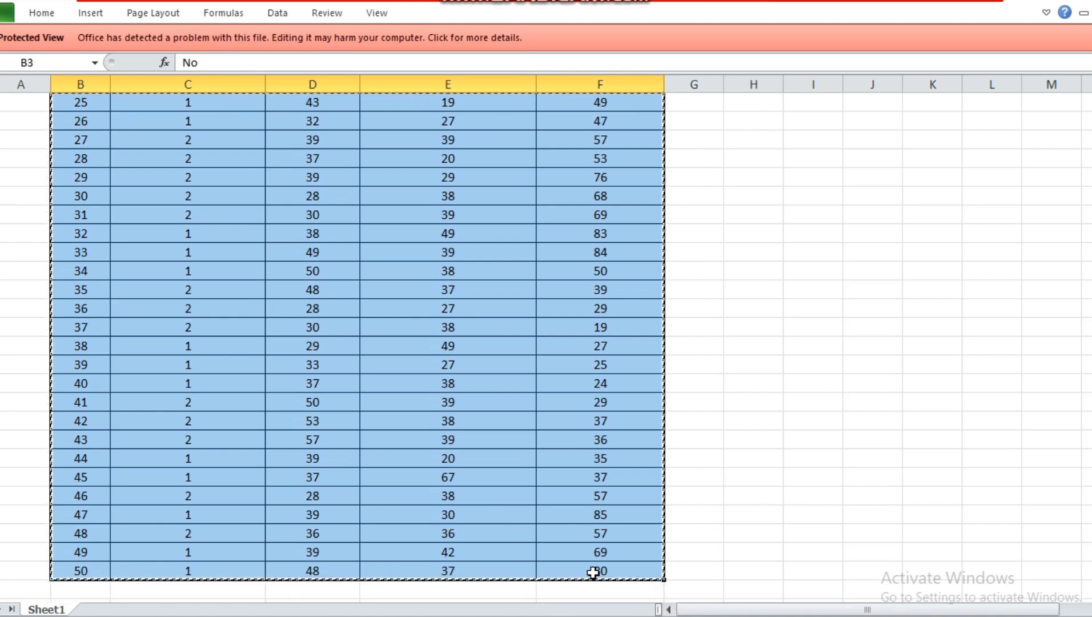
{"action": "mouse_move", "coordinate": [567, 616]}
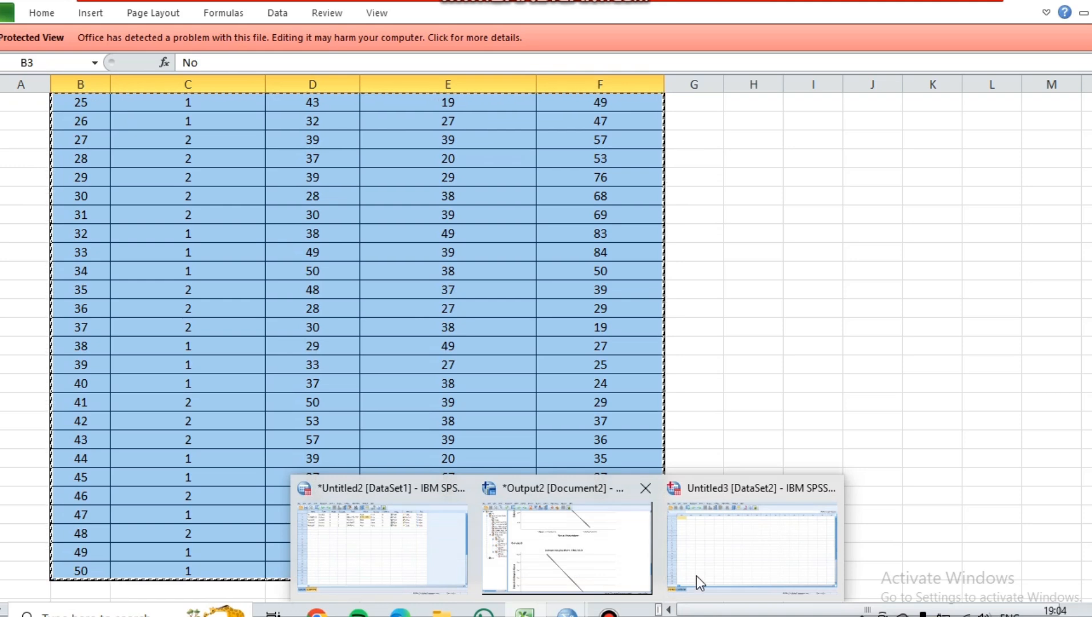
{"action": "left_click", "coordinate": [719, 567]}
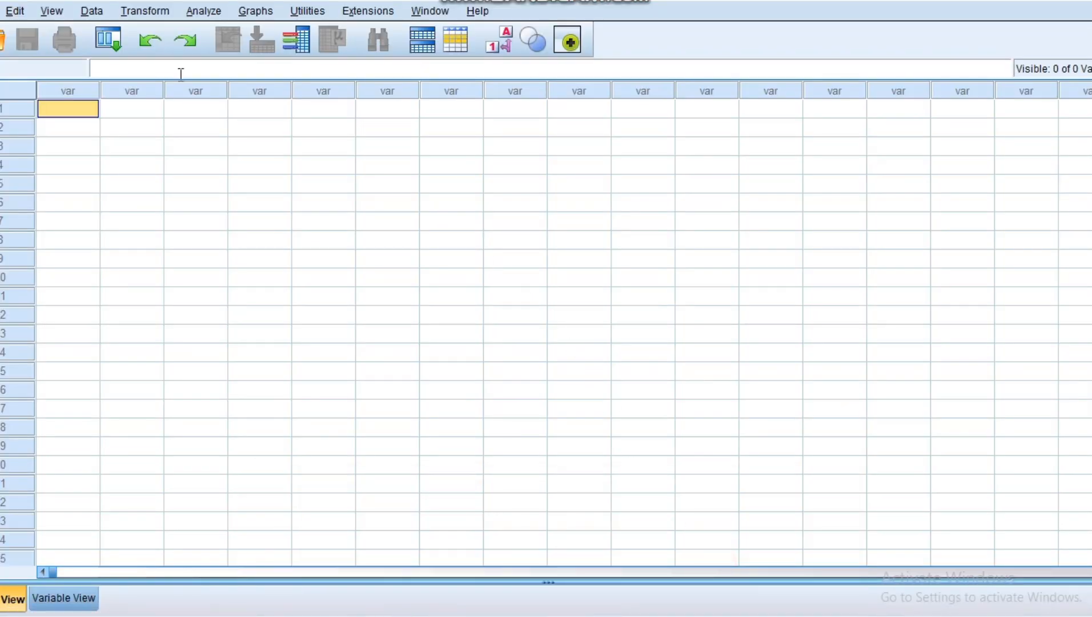
{"action": "right_click", "coordinate": [69, 109]}
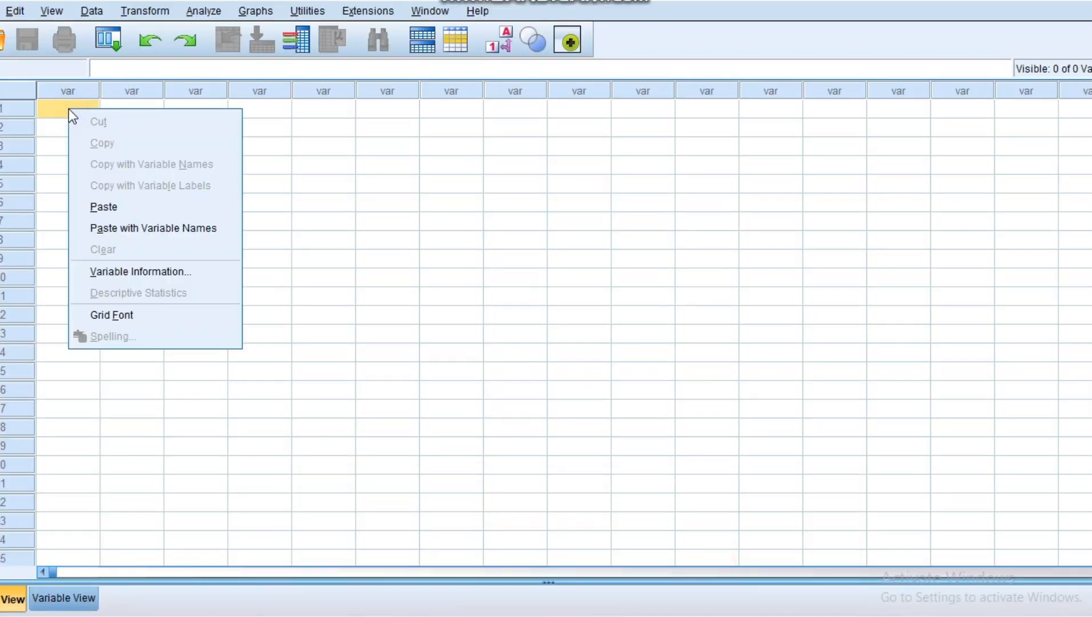
{"action": "left_click", "coordinate": [114, 228]}
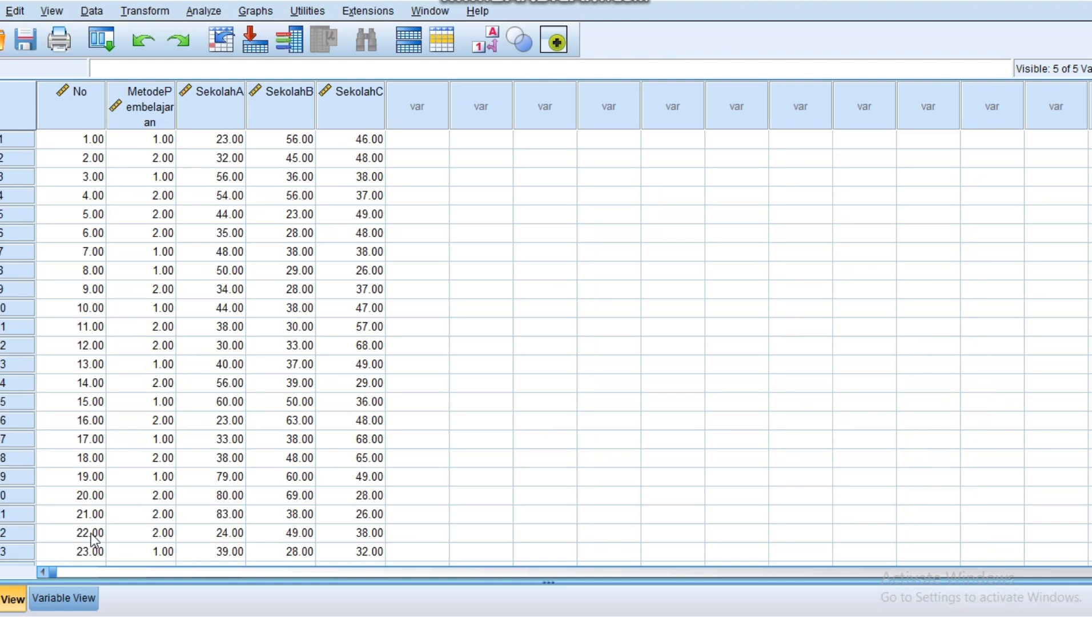
- Add the value label 1 = "metode konvensional" to the MetodePembelajaran variable
{"action": "left_click", "coordinate": [84, 599]}
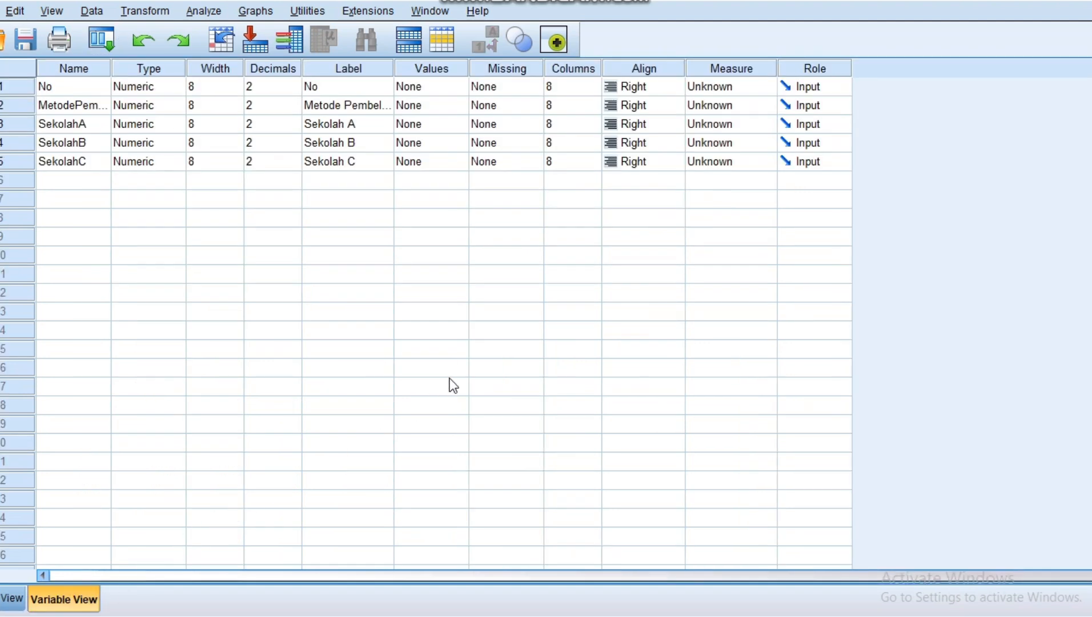
{"action": "double_click", "coordinate": [456, 105]}
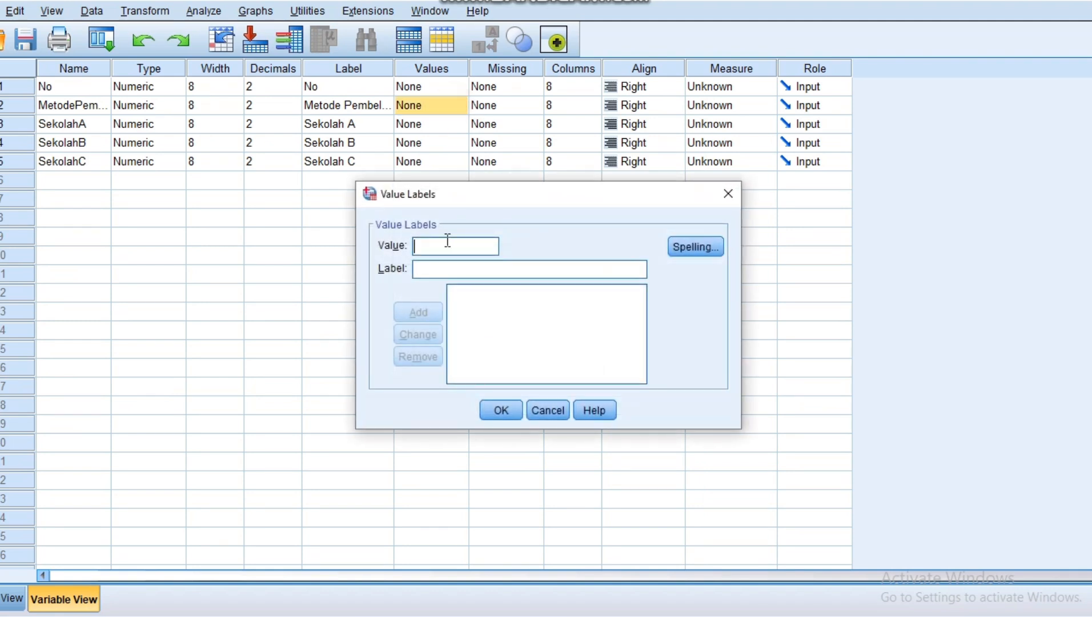
{"action": "type", "text": "1"}
{"action": "left_click", "coordinate": [447, 272]}
{"action": "type", "text": "met"}
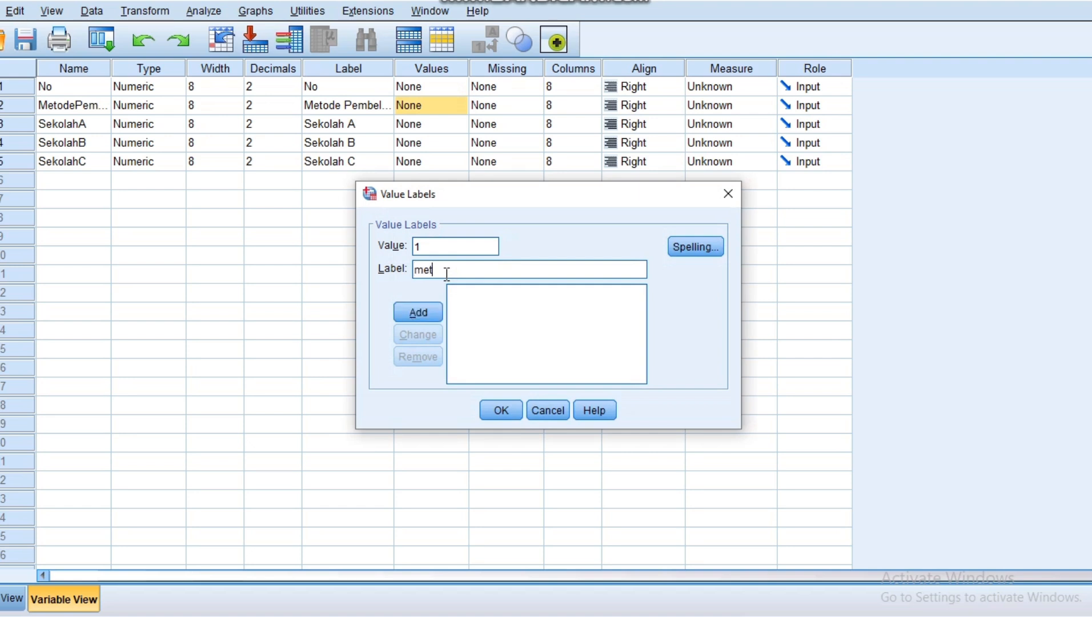
{"action": "type", "text": "ode konvensional"}
{"action": "left_click", "coordinate": [425, 312]}
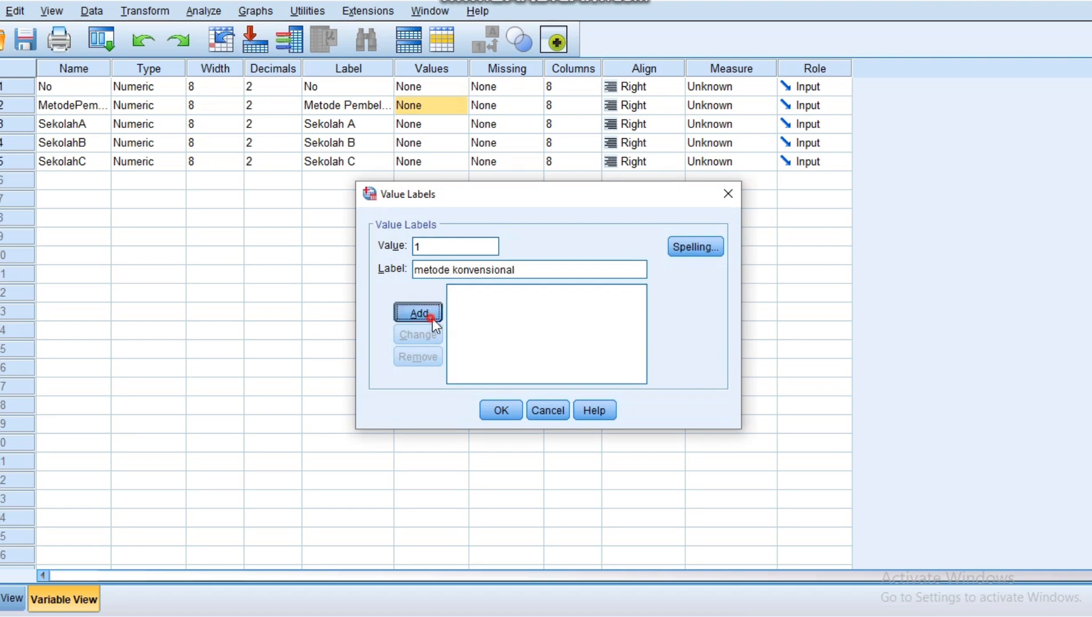
- Add the value label 2 = "metode modern" to MetodePembelajaran and accept the value labels
{"action": "type", "text": "2"}
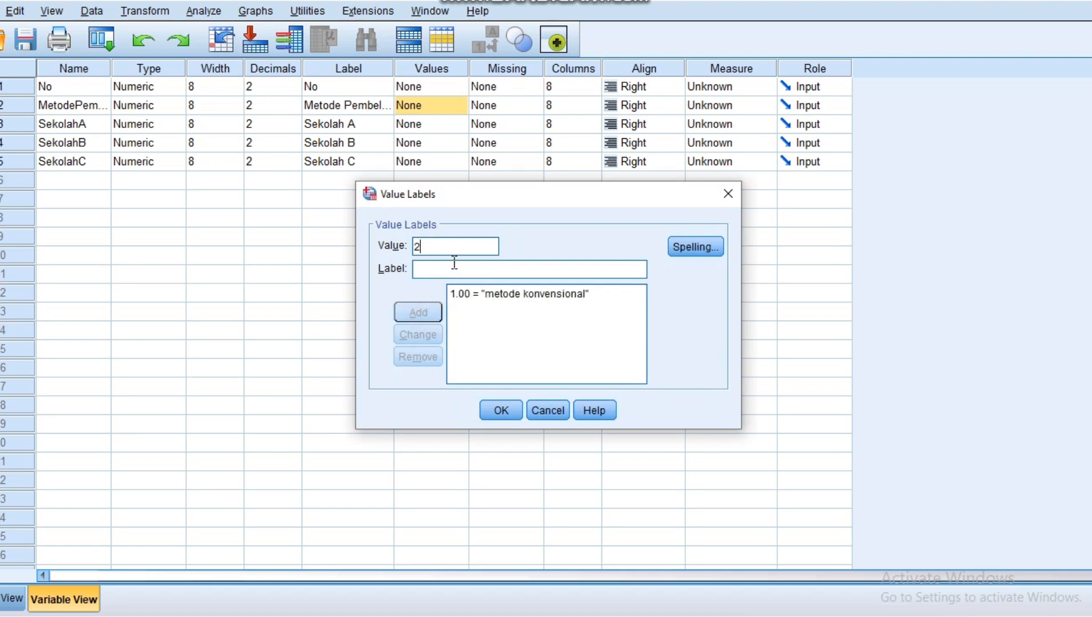
{"action": "left_click", "coordinate": [471, 273]}
{"action": "type", "text": "me"}
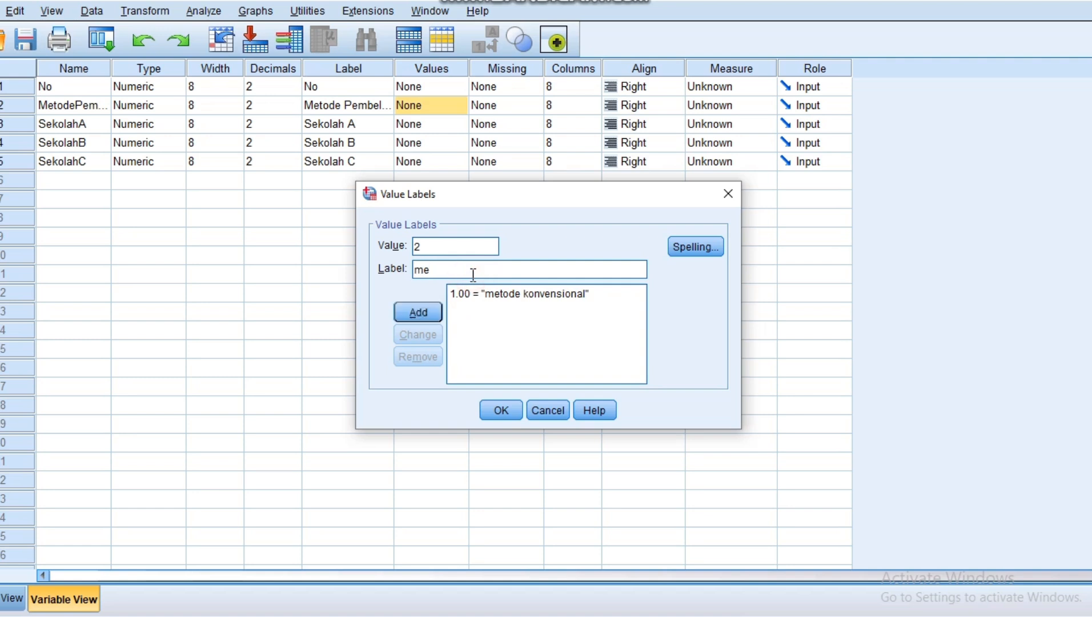
{"action": "type", "text": "tode modern"}
{"action": "left_click", "coordinate": [421, 309]}
{"action": "left_click", "coordinate": [494, 408]}
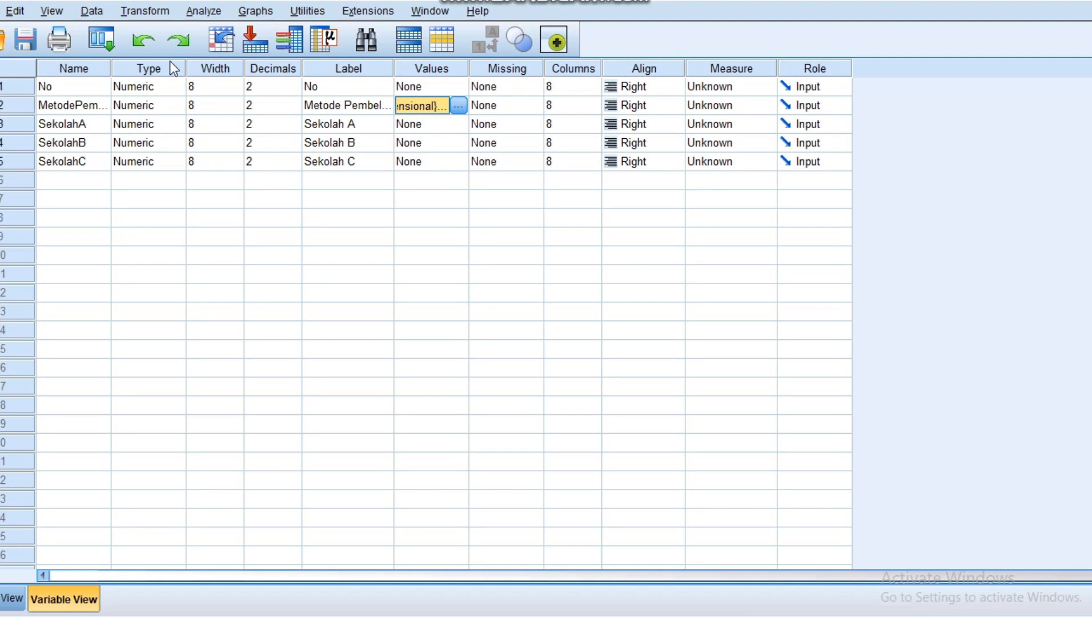
- Set up a multivariate General Linear Model with Metode Pembelajaran as the fixed factor
{"action": "left_click", "coordinate": [207, 11]}
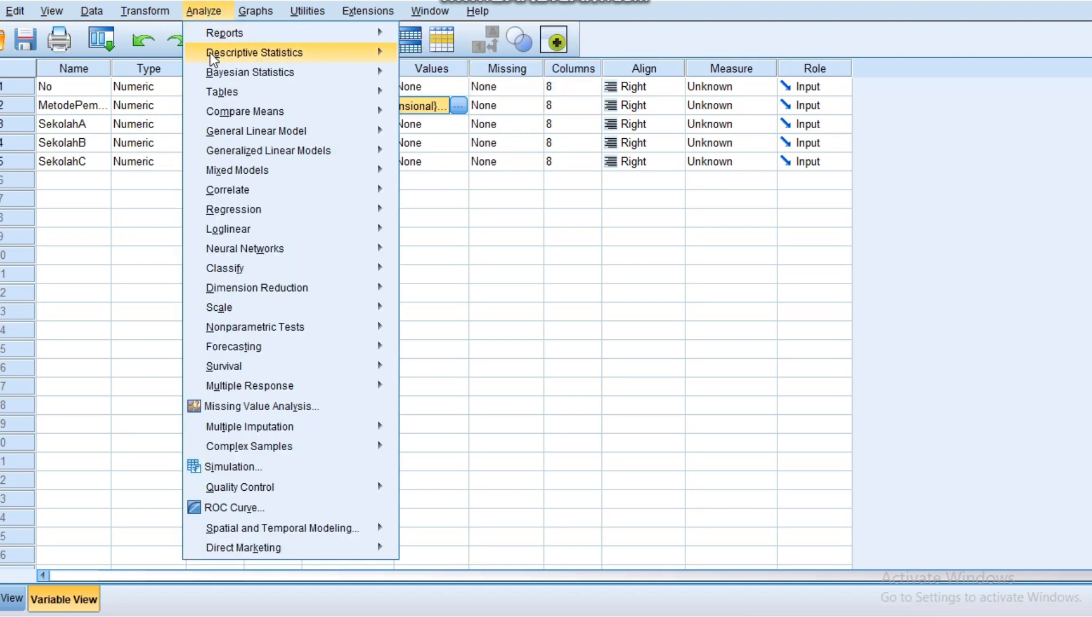
{"action": "mouse_move", "coordinate": [352, 136]}
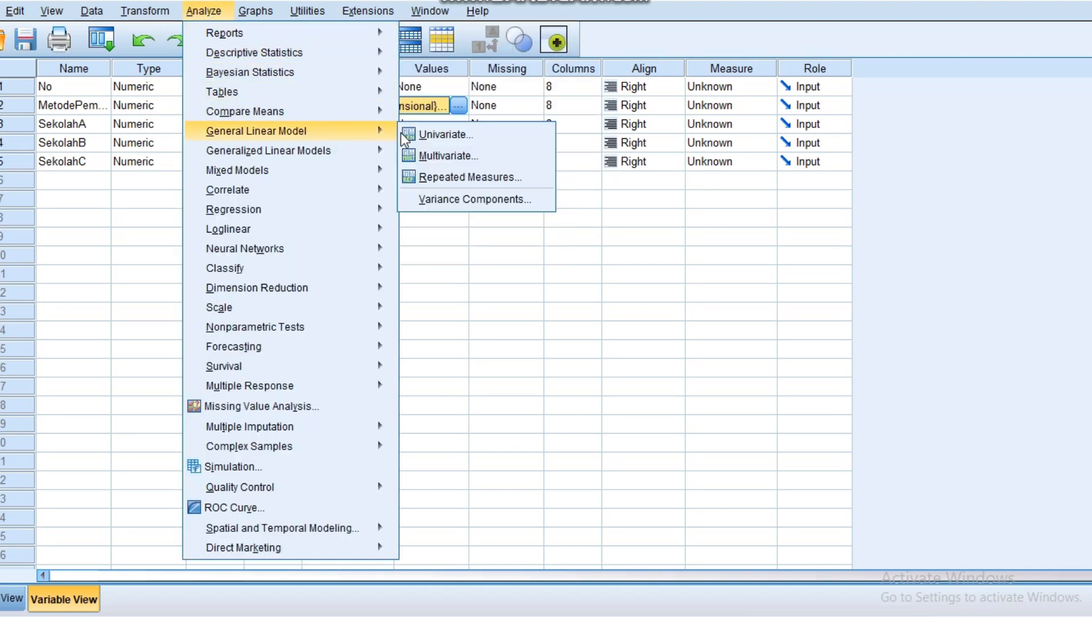
{"action": "left_click", "coordinate": [420, 157]}
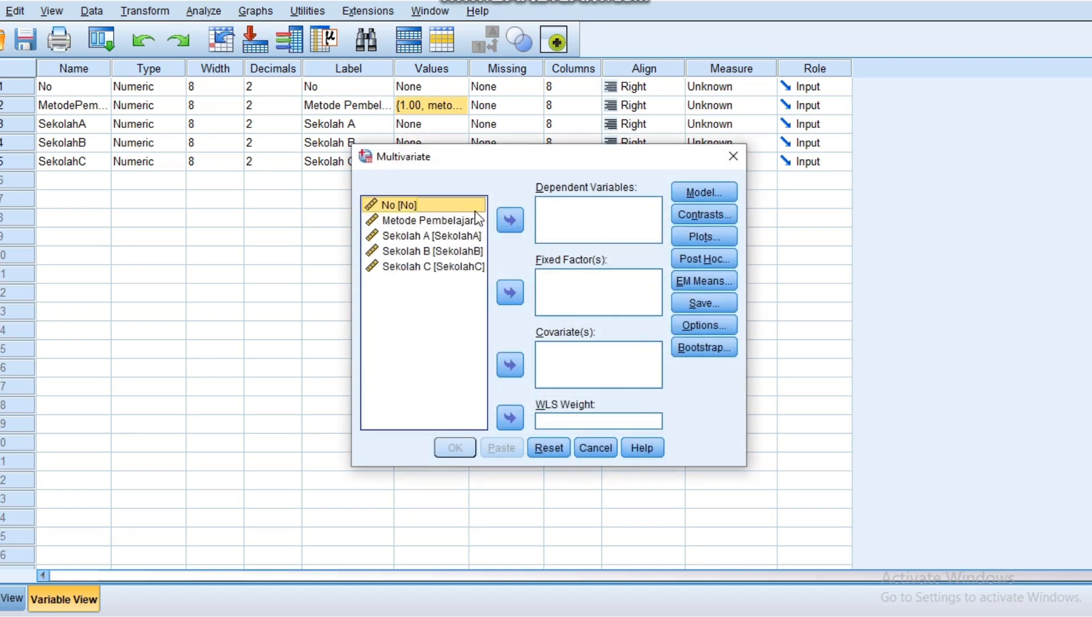
{"action": "left_click", "coordinate": [441, 221]}
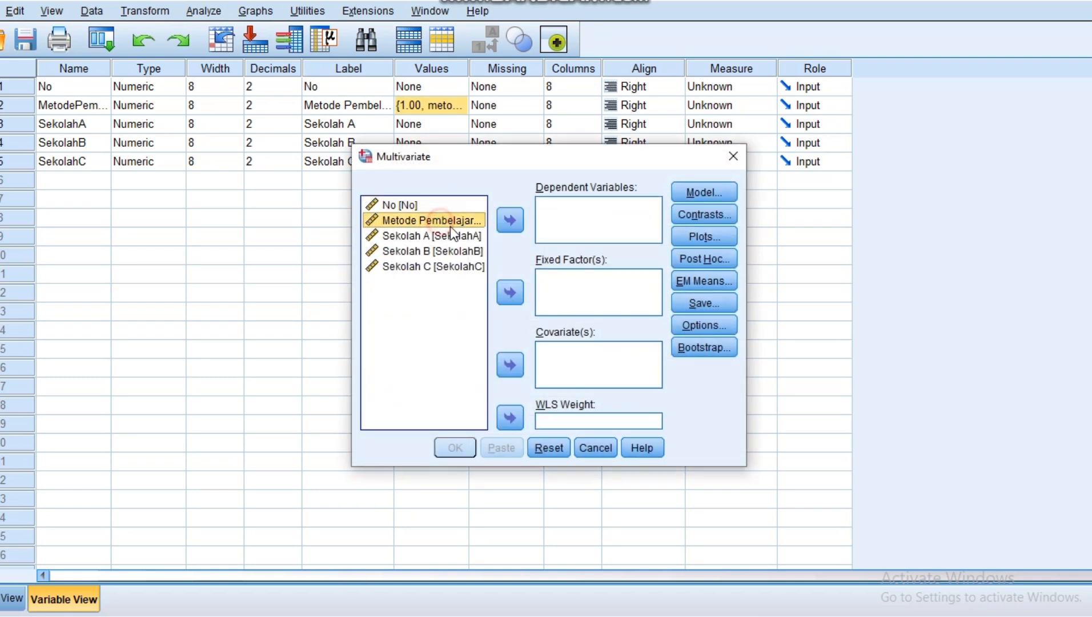
{"action": "left_click", "coordinate": [511, 293]}
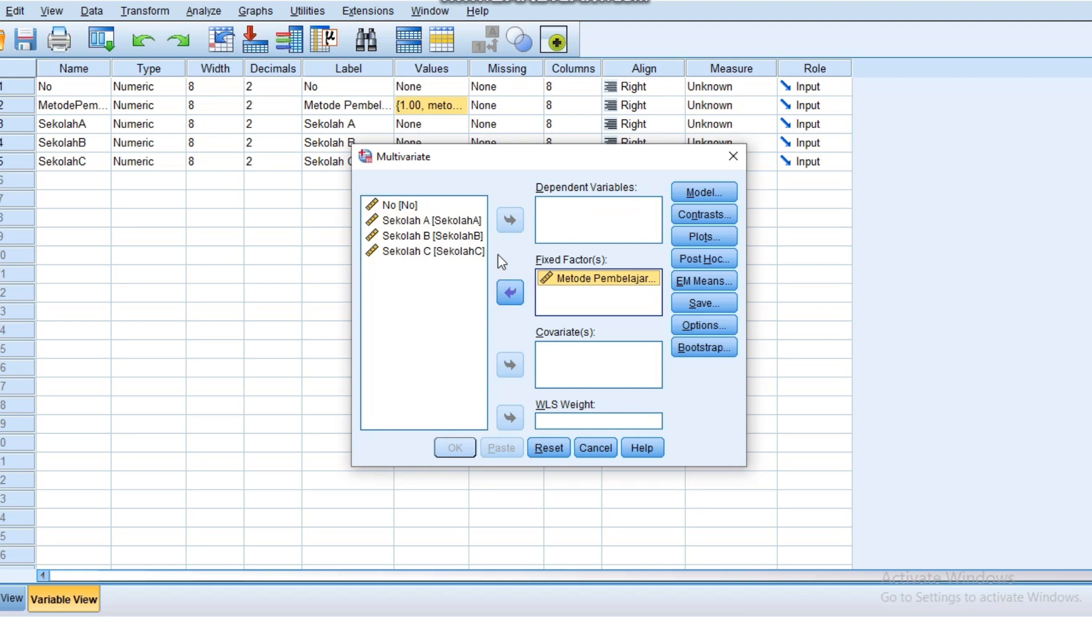
- Assign Sekolah A, Sekolah B and Sekolah C as the dependent variables of the multivariate model
{"action": "left_click", "coordinate": [449, 218]}
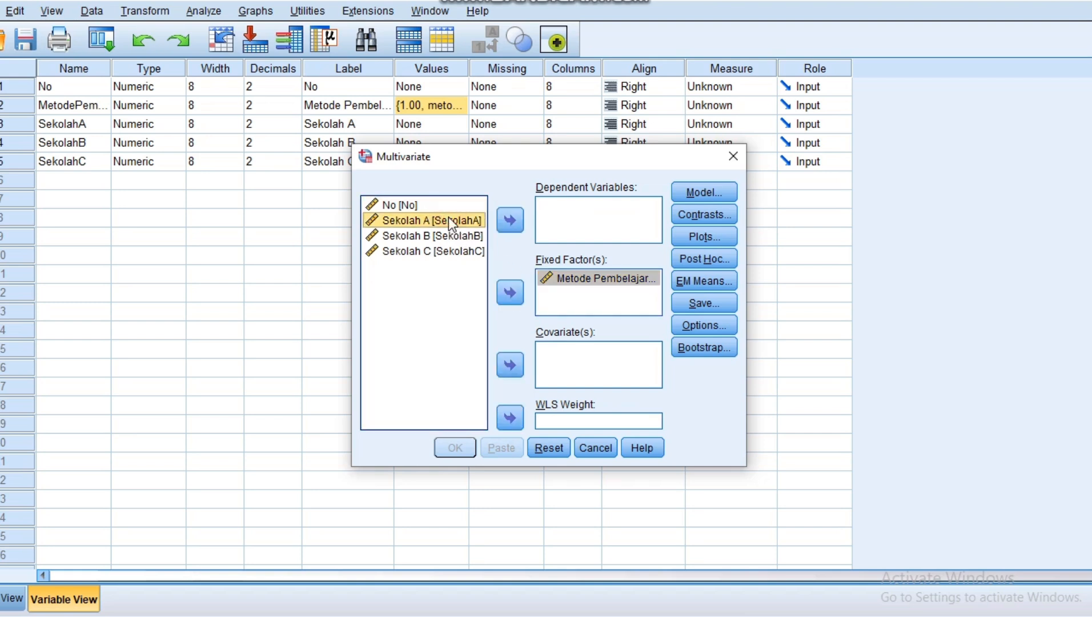
{"action": "key", "text": "shift+Down"}
{"action": "key", "text": "shift+Down"}
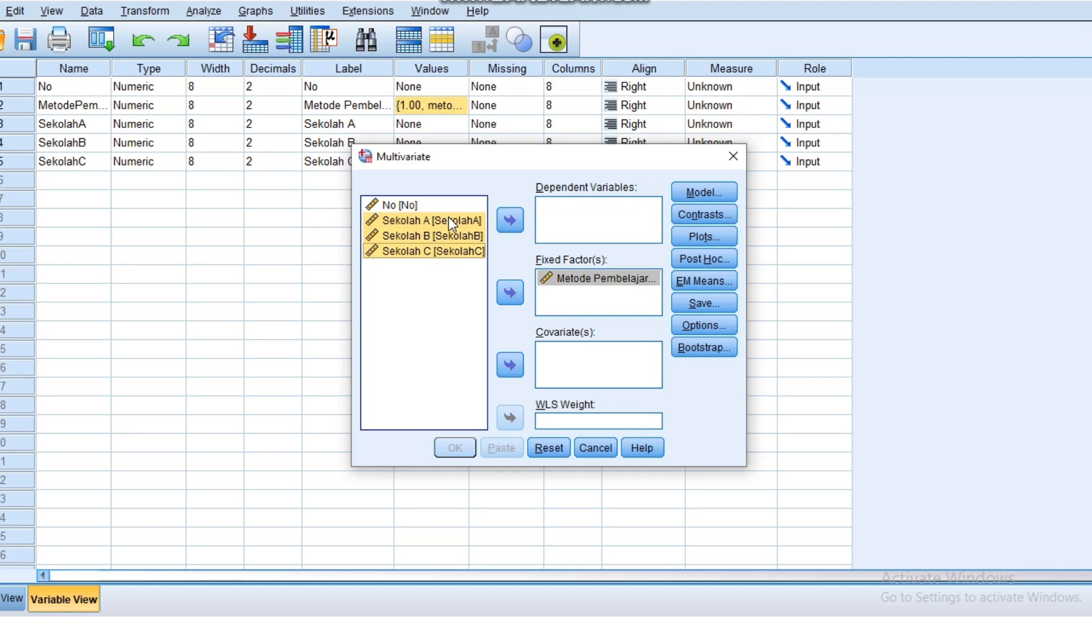
{"action": "left_click", "coordinate": [508, 220]}
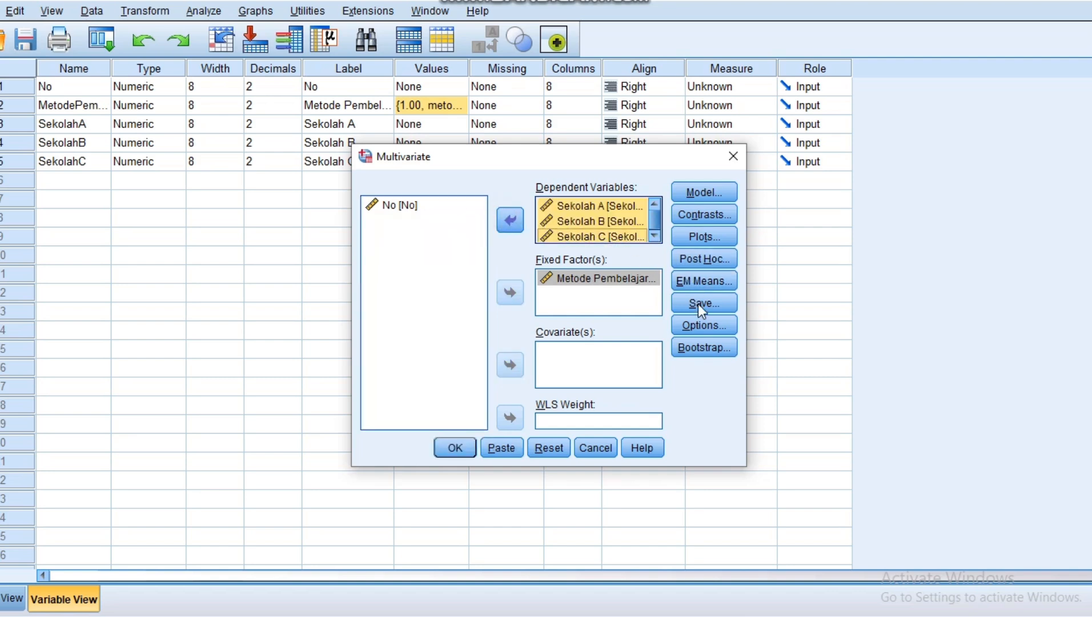
- Include descriptive statistics, estimates of effect size and homogeneity tests in the multivariate output
{"action": "left_click", "coordinate": [705, 332]}
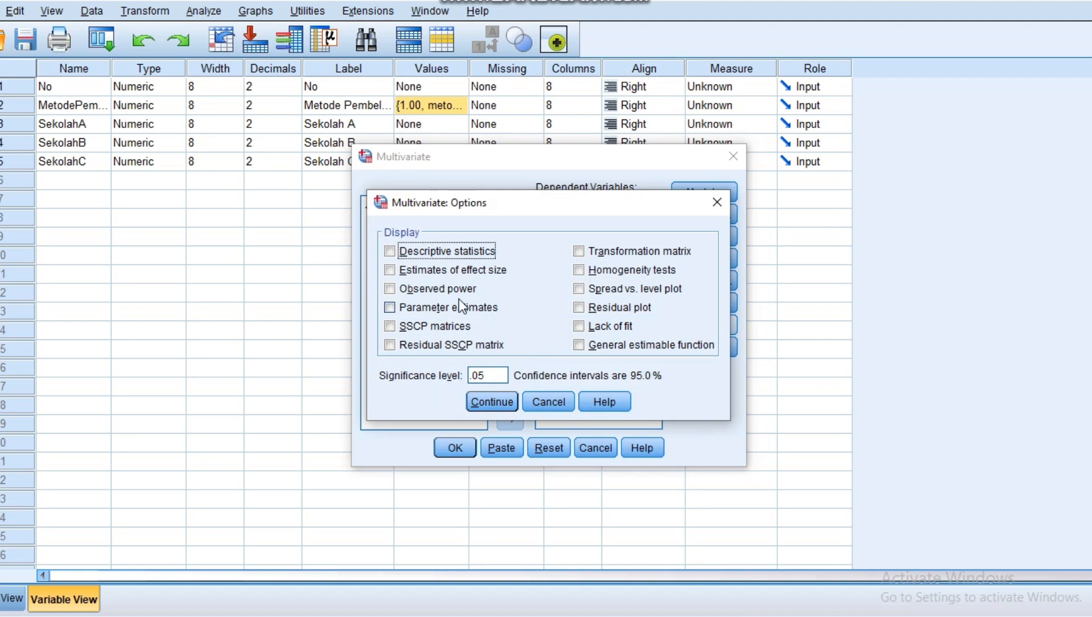
{"action": "left_click", "coordinate": [390, 252]}
{"action": "left_click", "coordinate": [391, 270]}
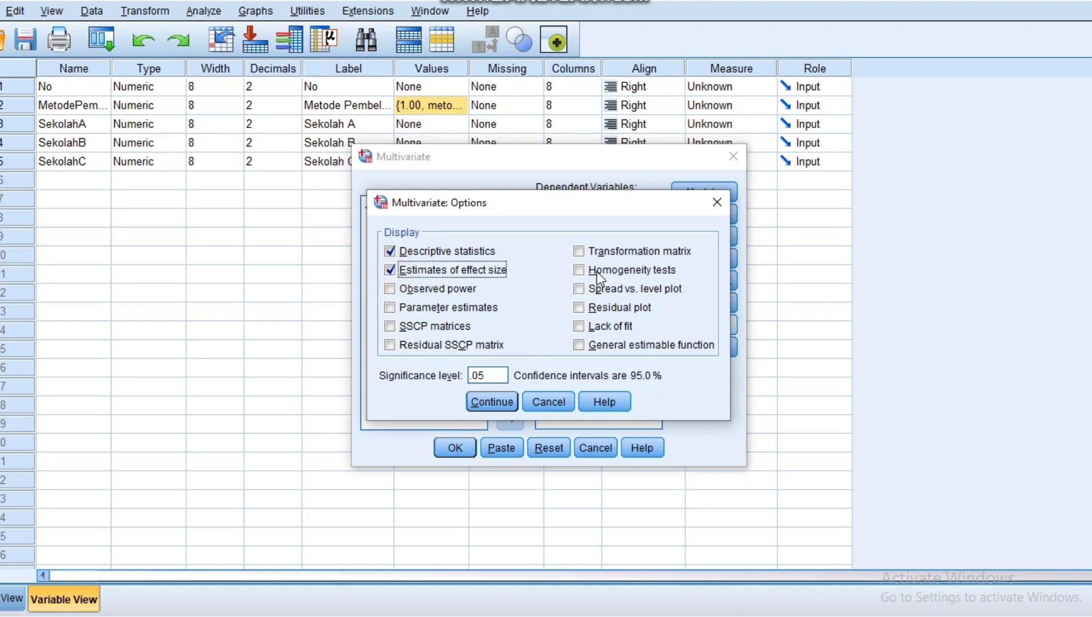
{"action": "left_click", "coordinate": [579, 271]}
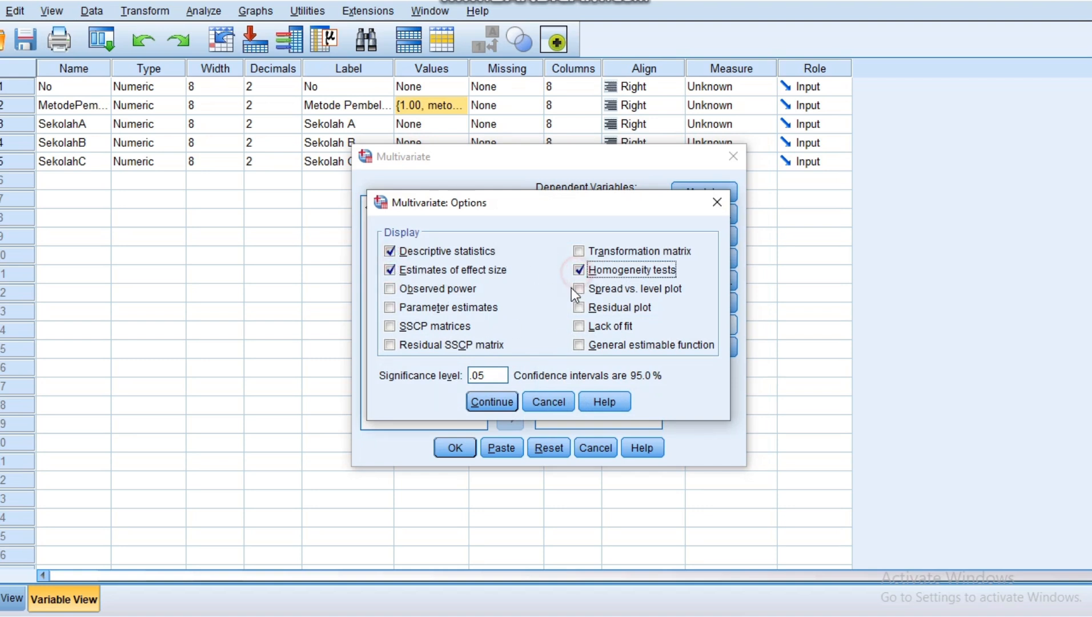
{"action": "left_click", "coordinate": [482, 402]}
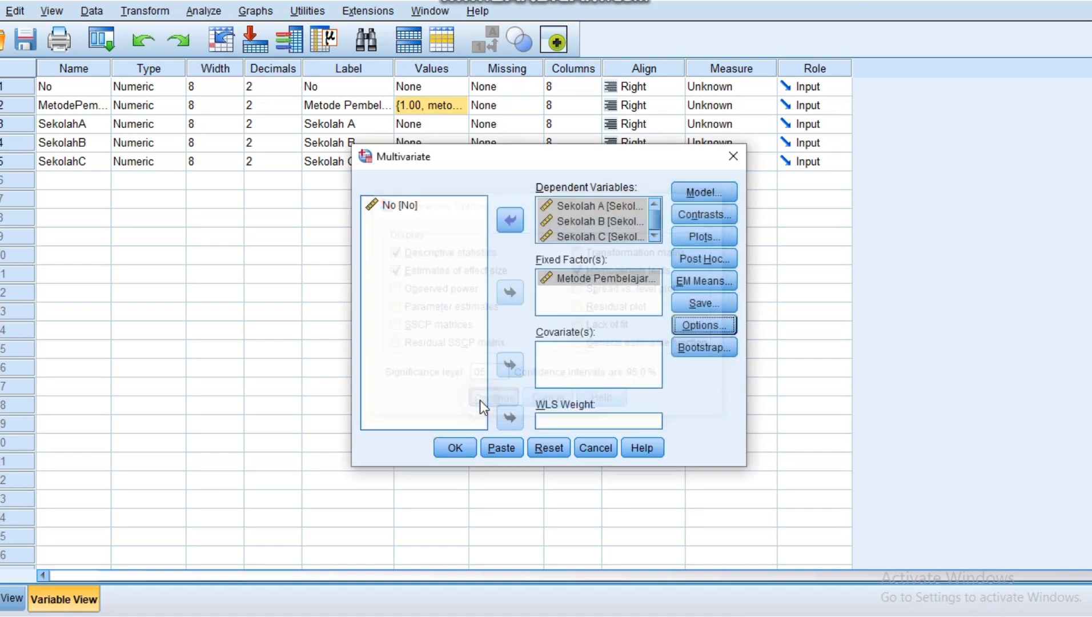
- Choose a Simple contrast with First as the reference category for MetodePembelajaran and close the contrast settings
{"action": "left_click", "coordinate": [689, 214]}
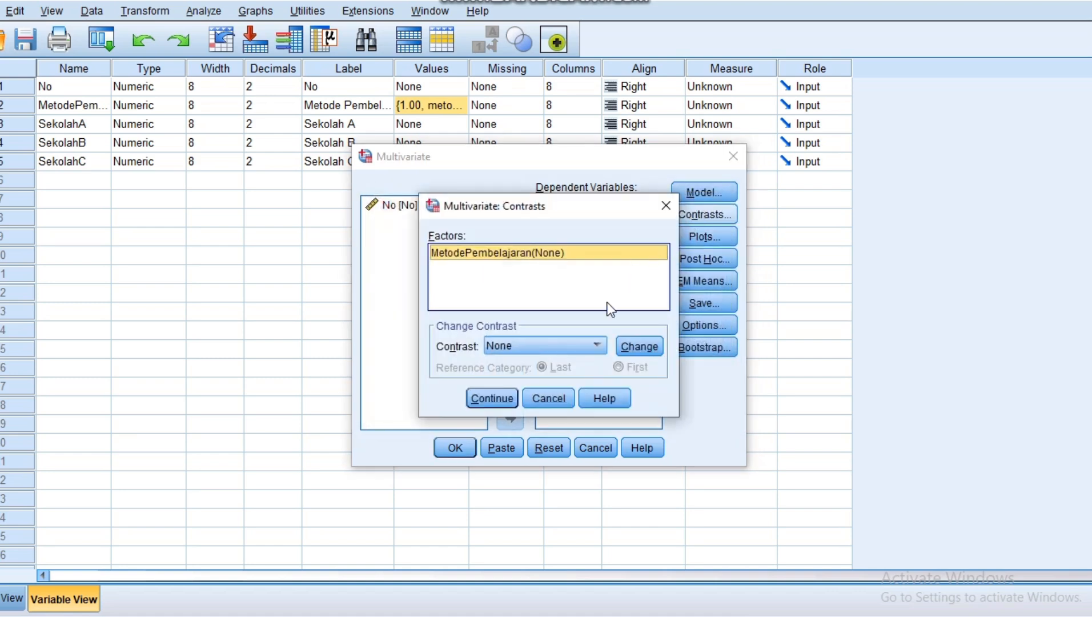
{"action": "left_click", "coordinate": [597, 348]}
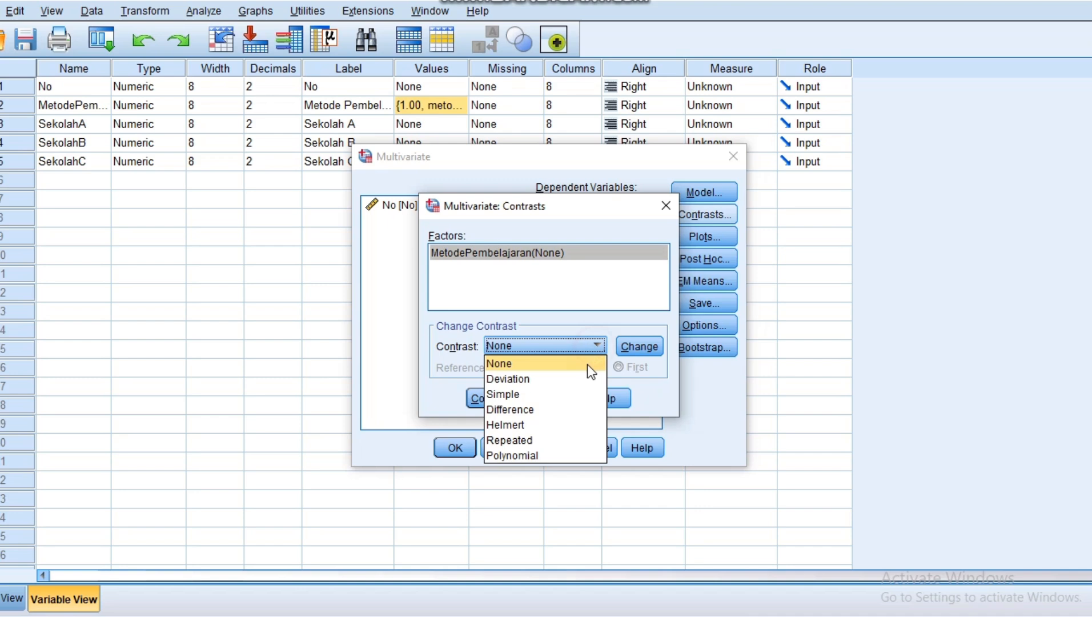
{"action": "left_click", "coordinate": [570, 396]}
{"action": "left_click", "coordinate": [618, 367]}
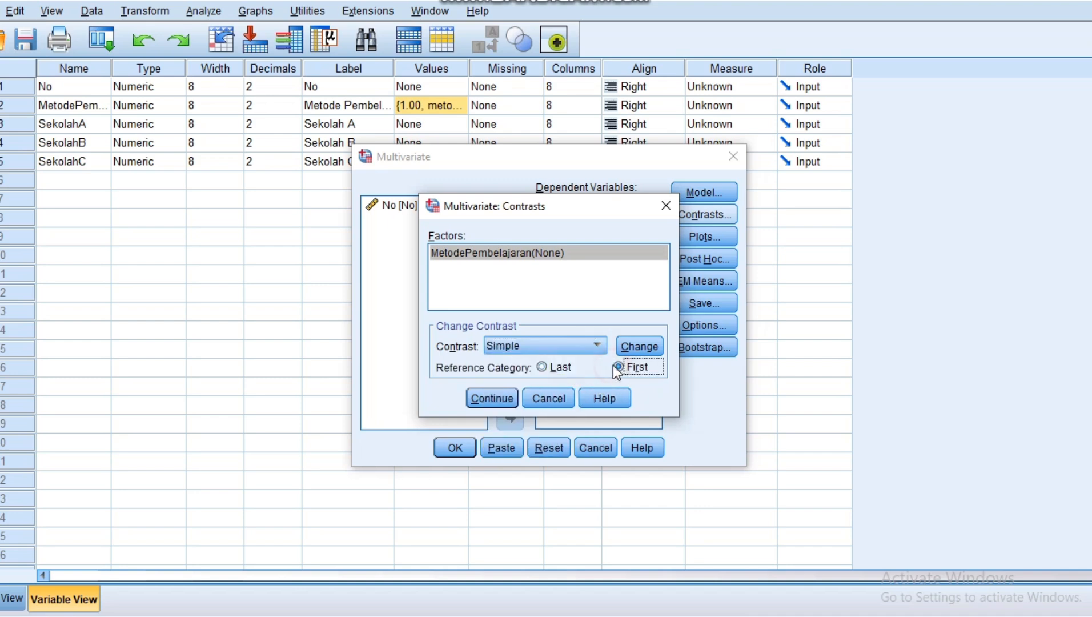
{"action": "left_click", "coordinate": [505, 398]}
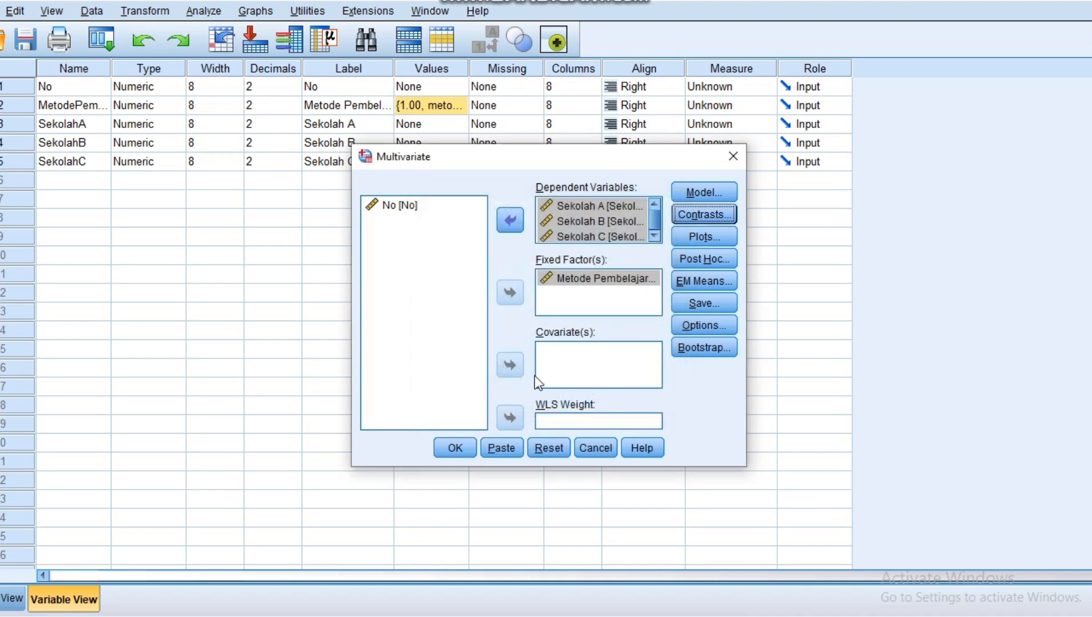
- Add a profile plot with MetodePembelajaran on the horizontal axis and run the multivariate analysis
{"action": "left_click", "coordinate": [698, 235]}
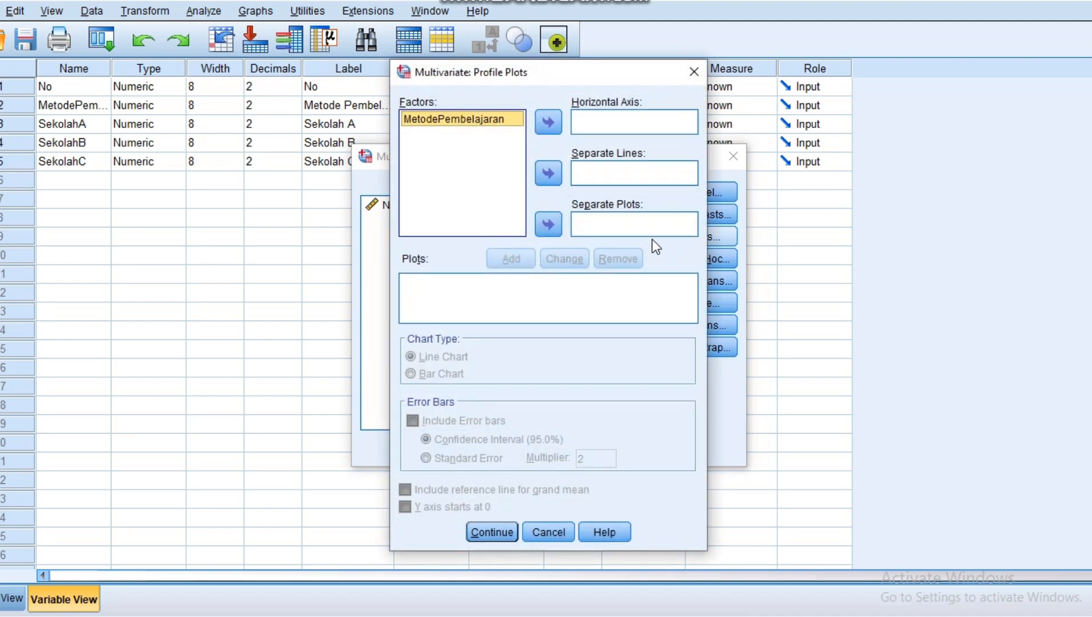
{"action": "left_click", "coordinate": [544, 133]}
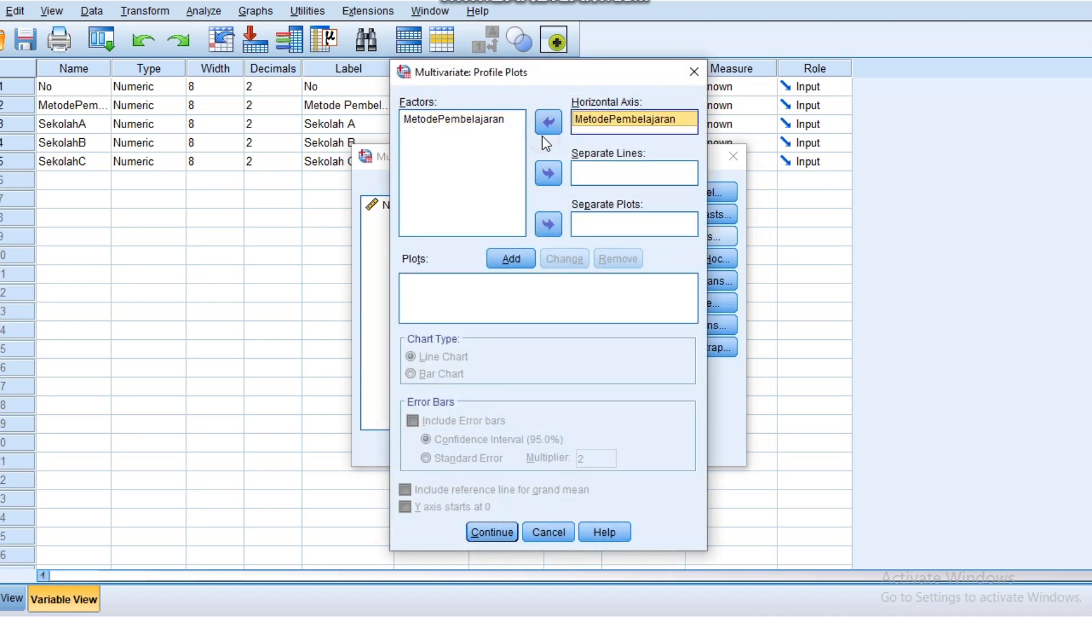
{"action": "left_click", "coordinate": [529, 260]}
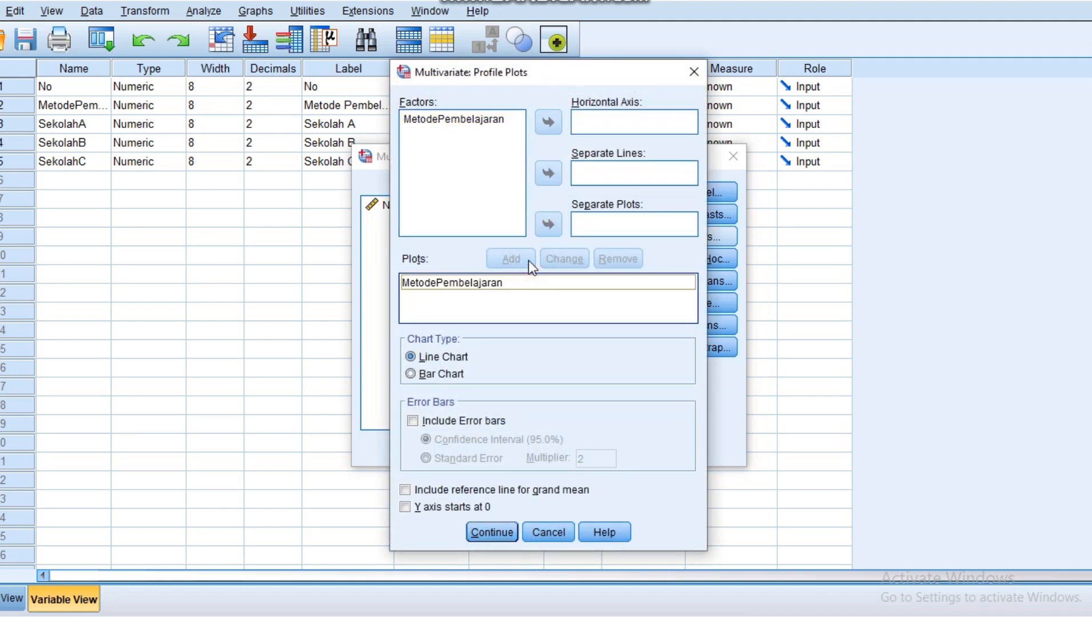
{"action": "left_click", "coordinate": [495, 531]}
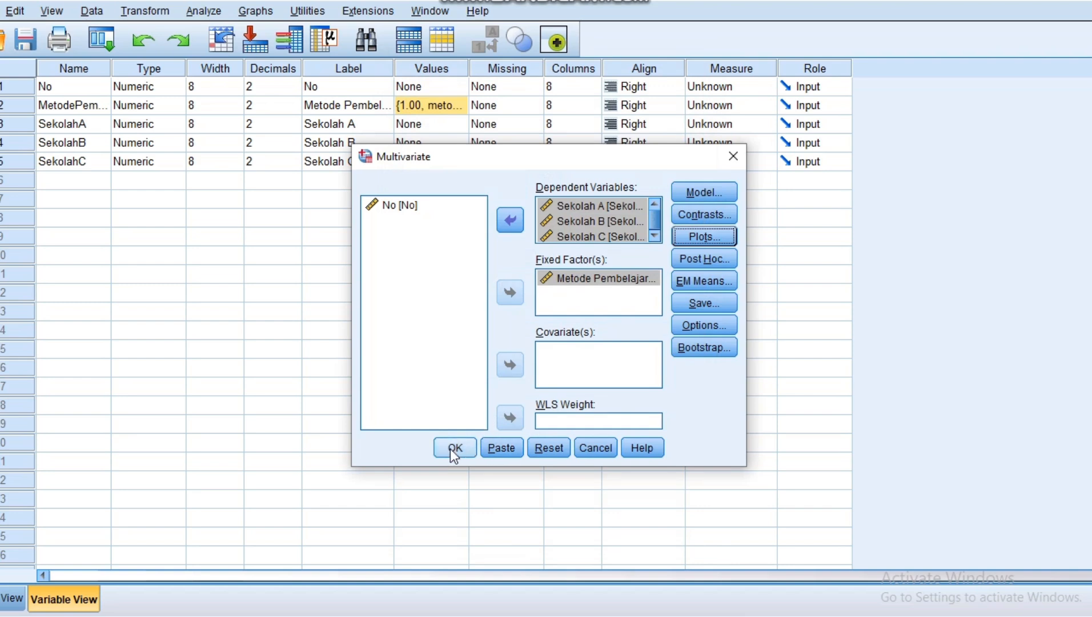
{"action": "left_click", "coordinate": [455, 448]}
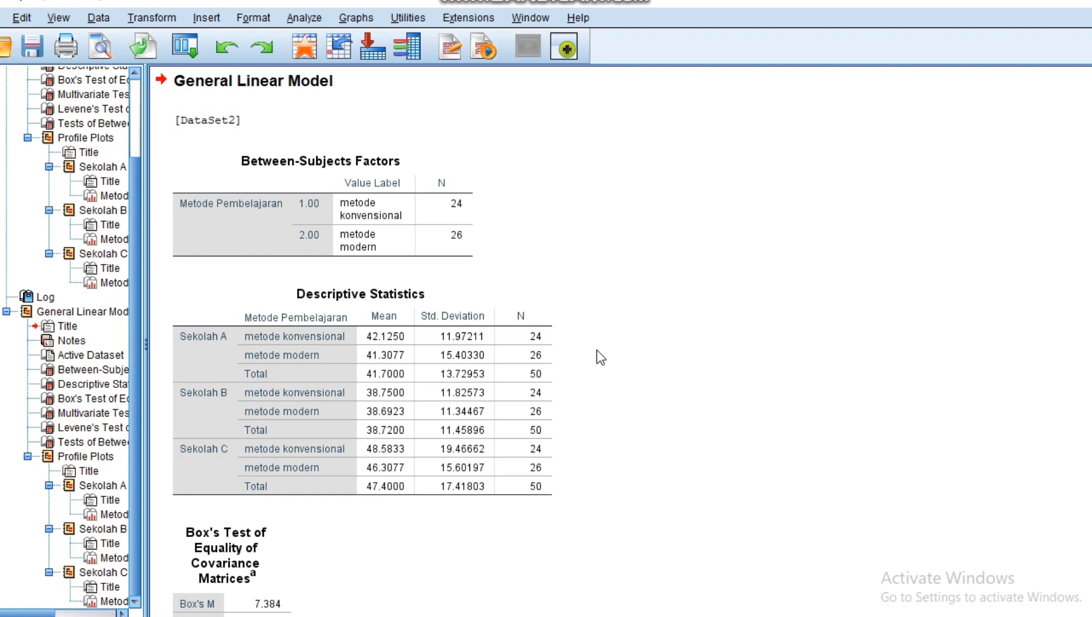
- Examine the between-subjects factors, descriptive statistics, Box's test and multivariate tests tables in the output
{"action": "scroll", "coordinate": [600, 358], "scroll_direction": "down", "scroll_amount": 3}
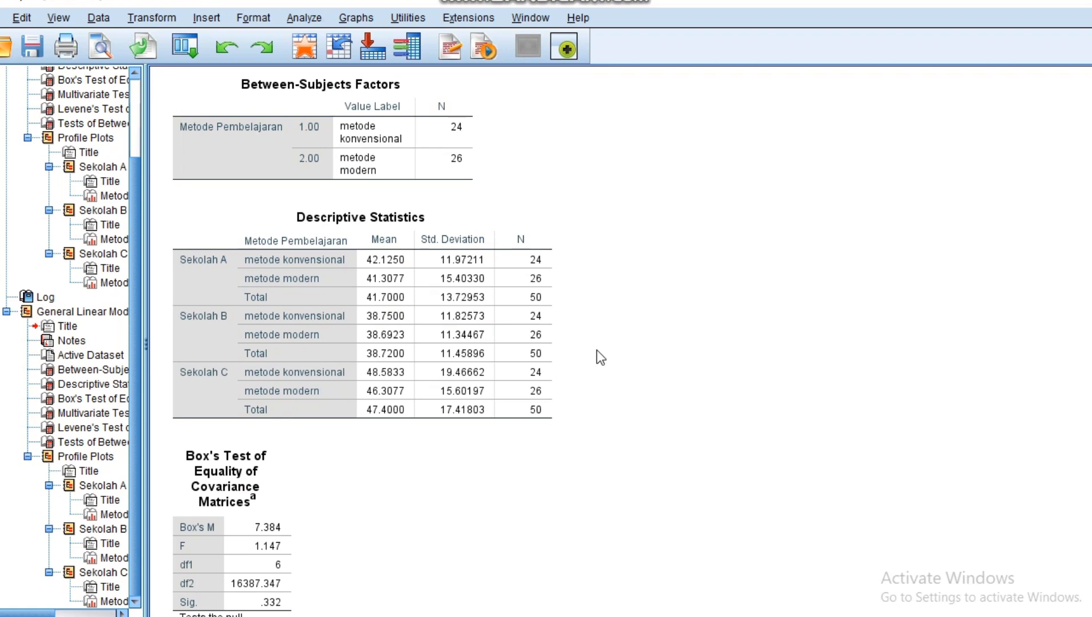
{"action": "scroll", "coordinate": [600, 358], "scroll_direction": "up", "scroll_amount": 3}
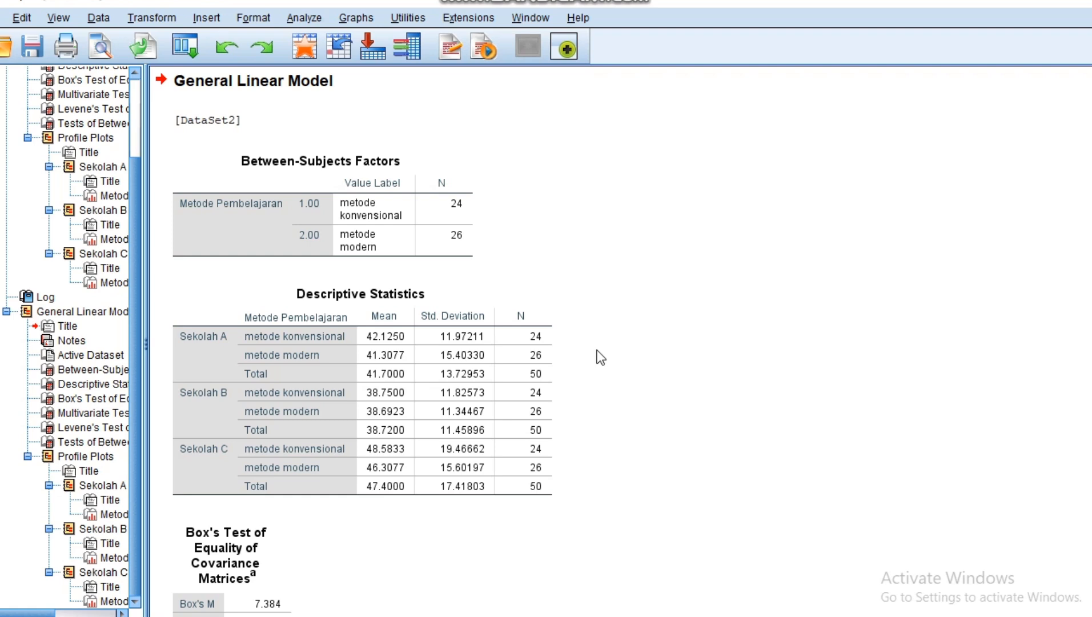
{"action": "scroll", "coordinate": [601, 358], "scroll_direction": "down", "scroll_amount": 3}
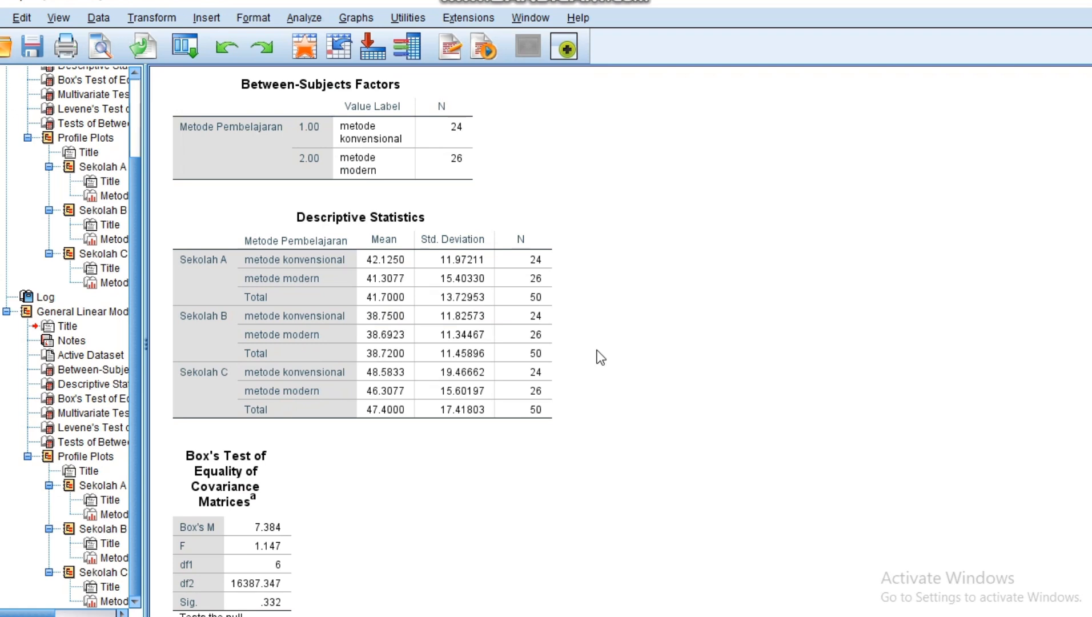
{"action": "scroll", "coordinate": [600, 357], "scroll_direction": "up", "scroll_amount": 3}
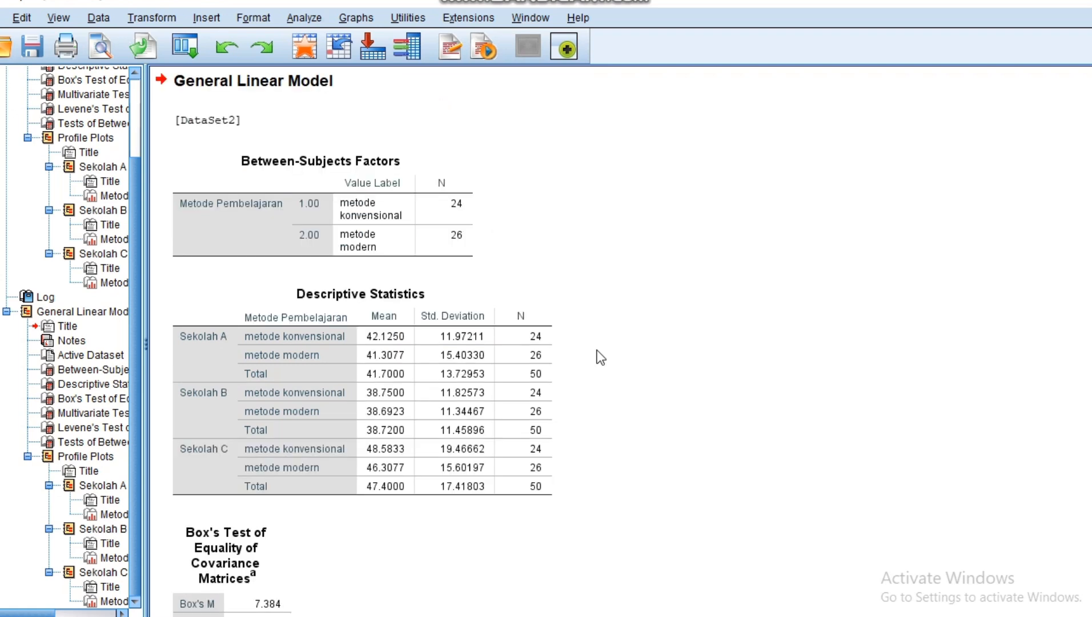
{"action": "scroll", "coordinate": [600, 358], "scroll_direction": "down", "scroll_amount": 9}
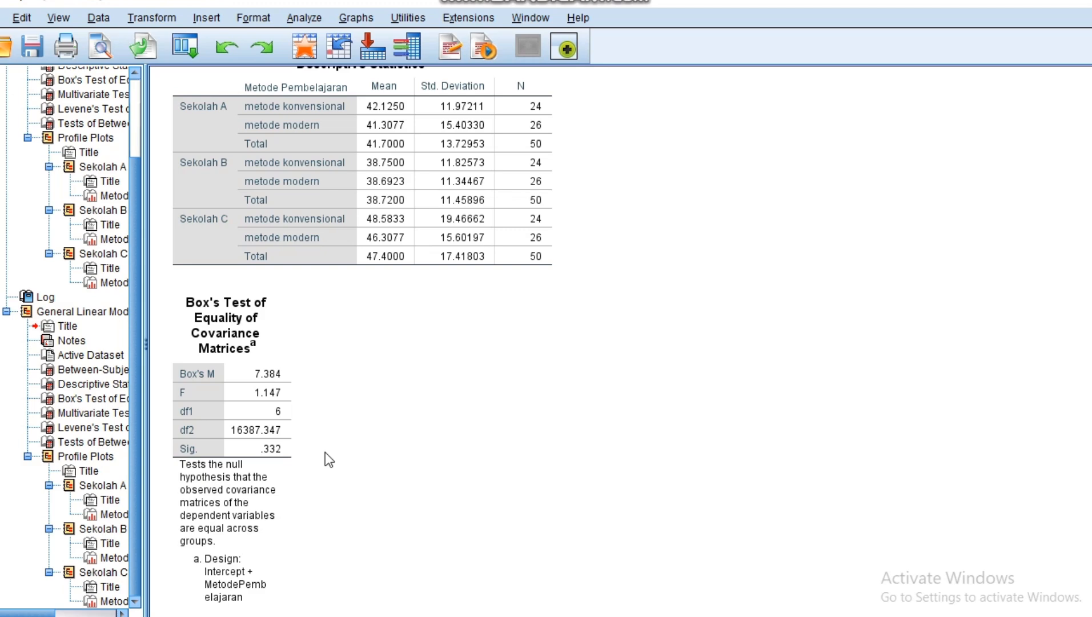
{"action": "scroll", "coordinate": [326, 452], "scroll_direction": "down", "scroll_amount": 5}
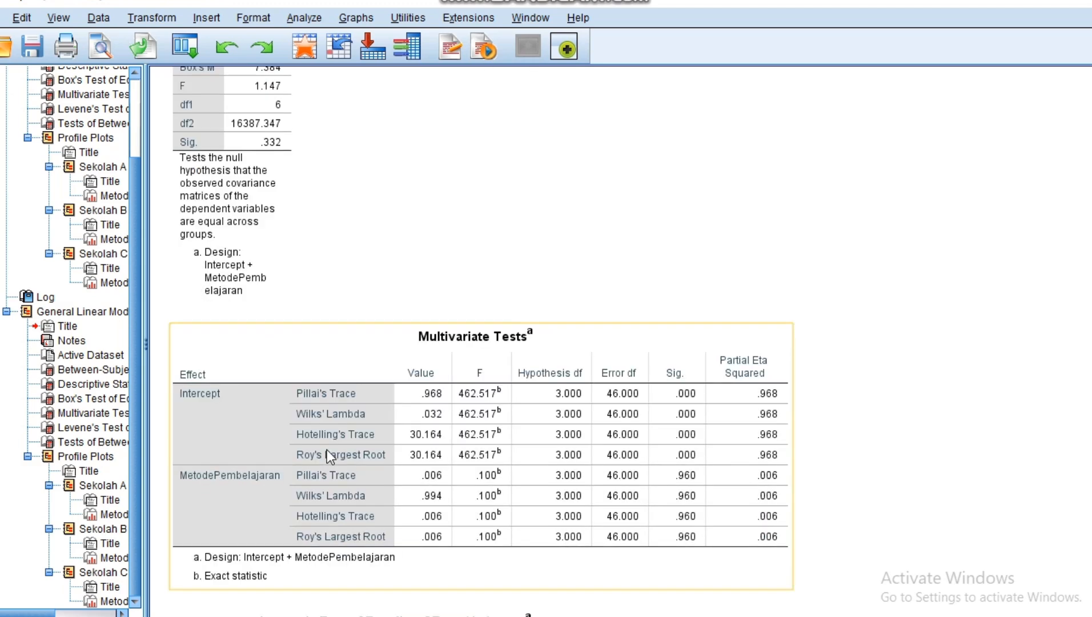